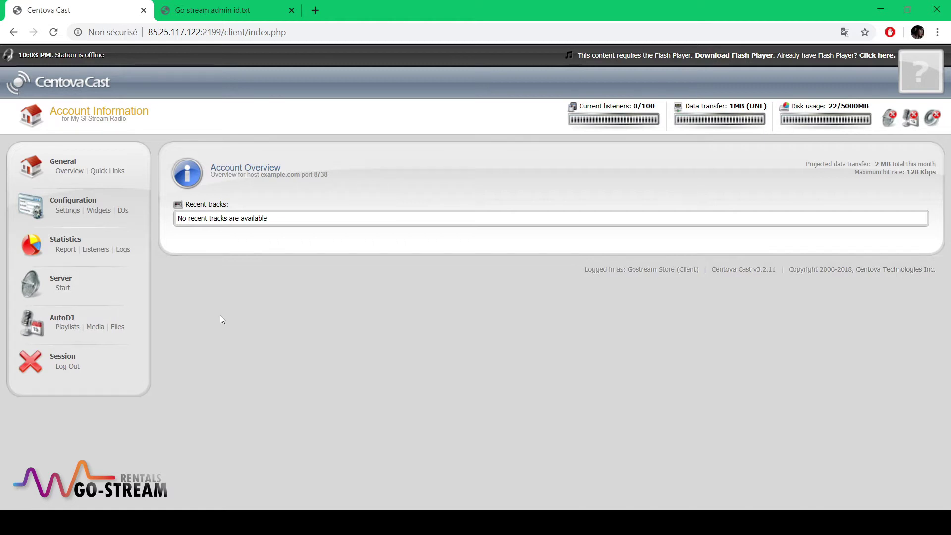
Step: Save the AutoDJ settings with AutoDJ status Enabled, then attempt a server start
left_click(63, 210)
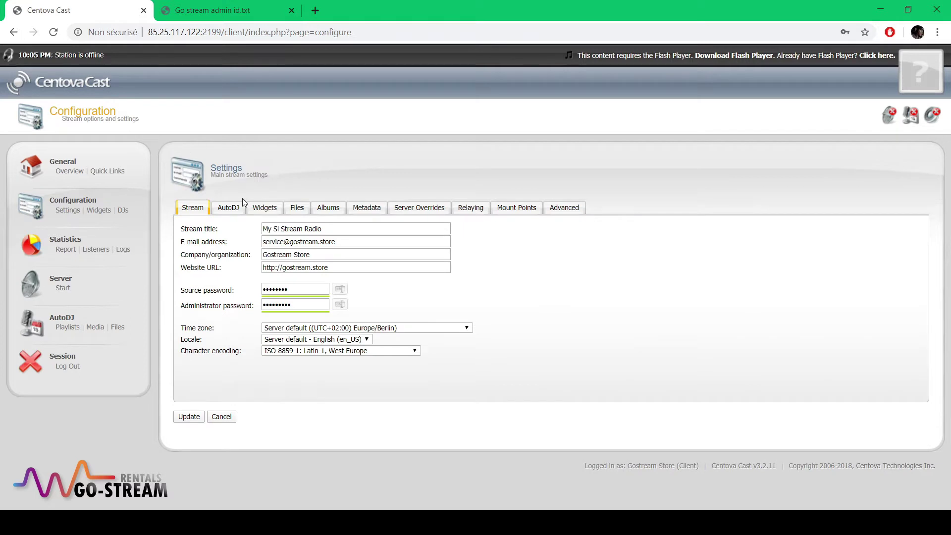
left_click(230, 208)
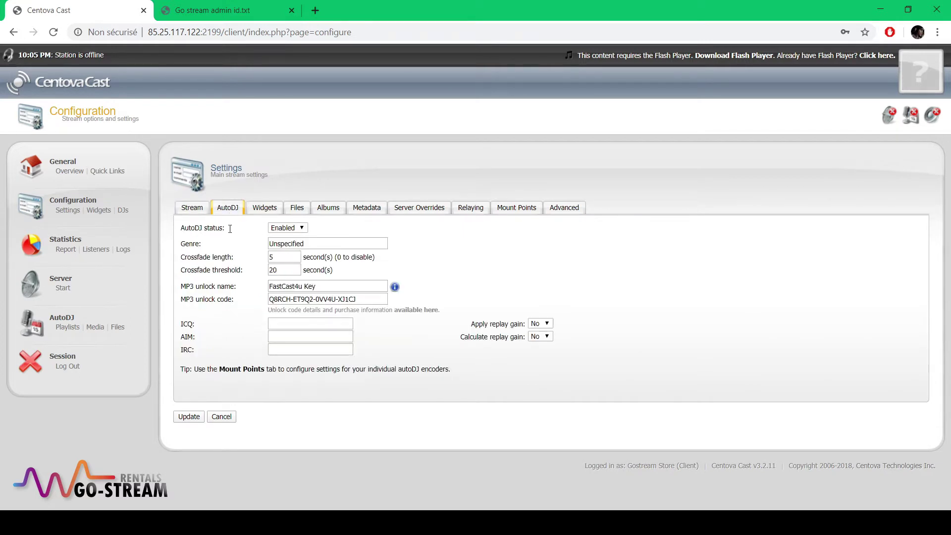
left_click(301, 229)
left_click(338, 231)
left_click_drag(190, 228, 231, 234)
left_click(186, 428)
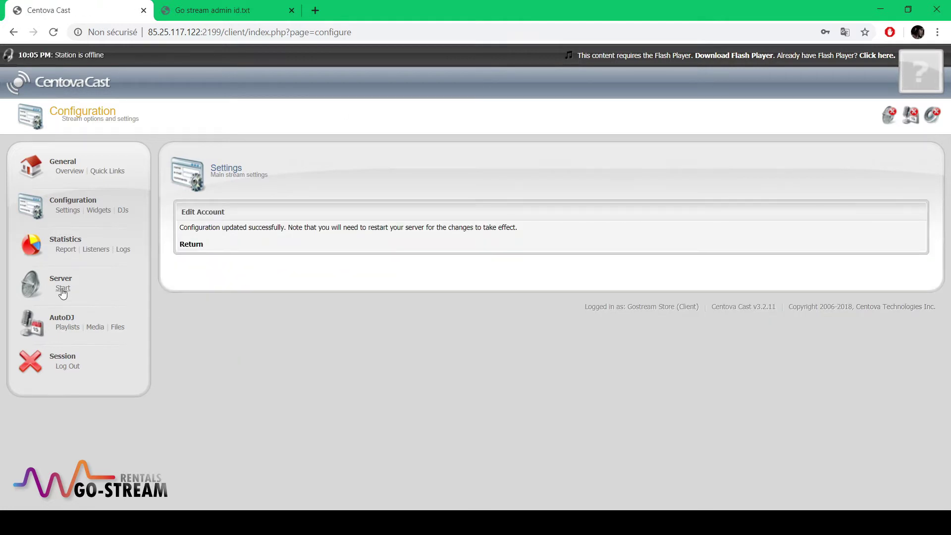
left_click(62, 289)
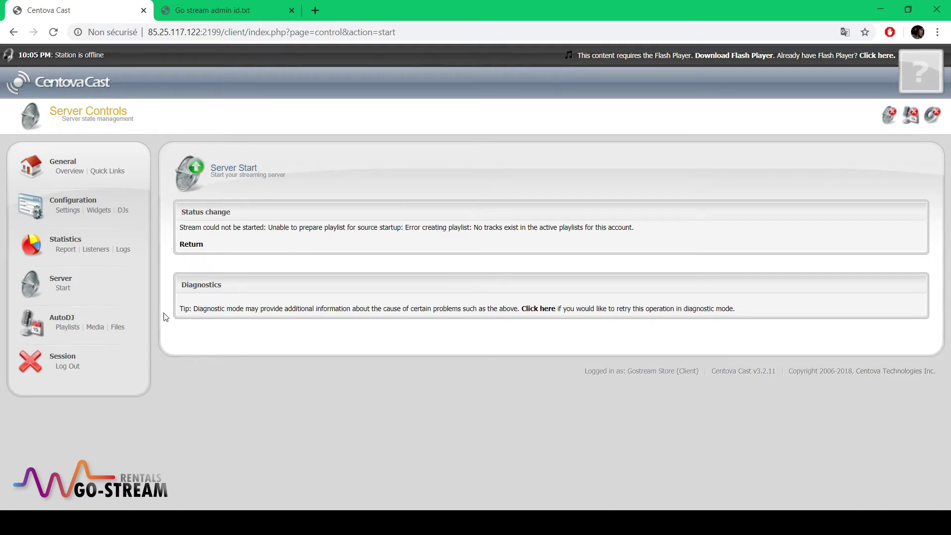
Step: Open the AutoDJ File Manager on the media folder after the failed start
left_click(118, 328)
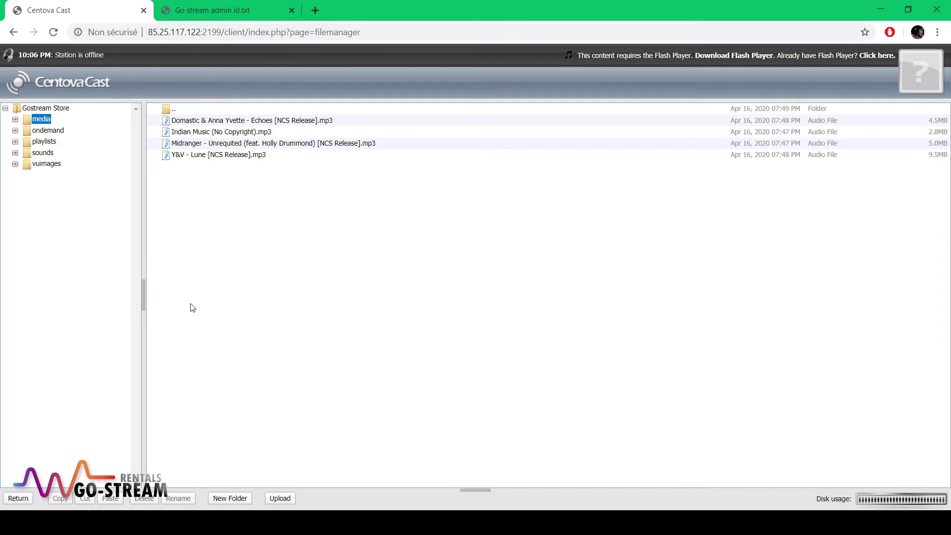
Step: Dismiss the Upload window and review the Echoes, Lune, Indian Music and Unrequited MP3s
left_click(280, 497)
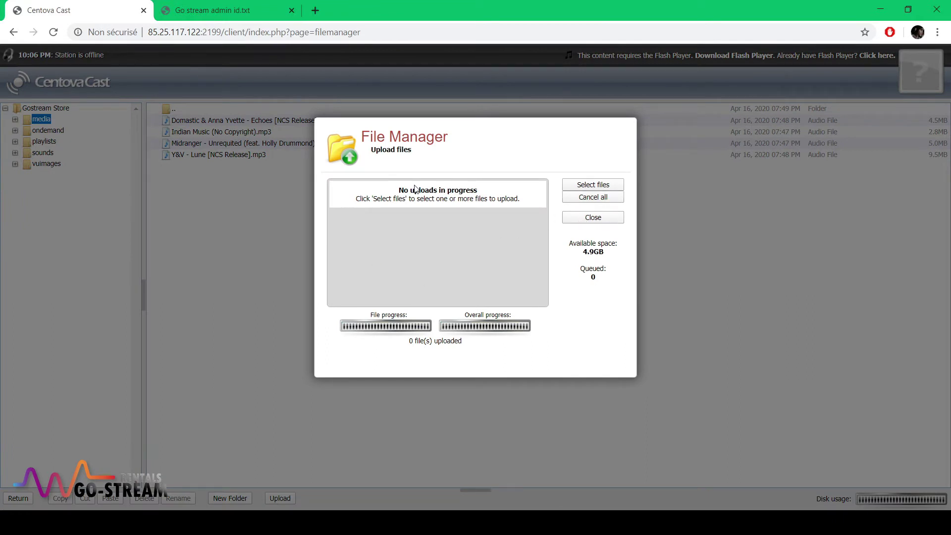
left_click(593, 217)
left_click(196, 121)
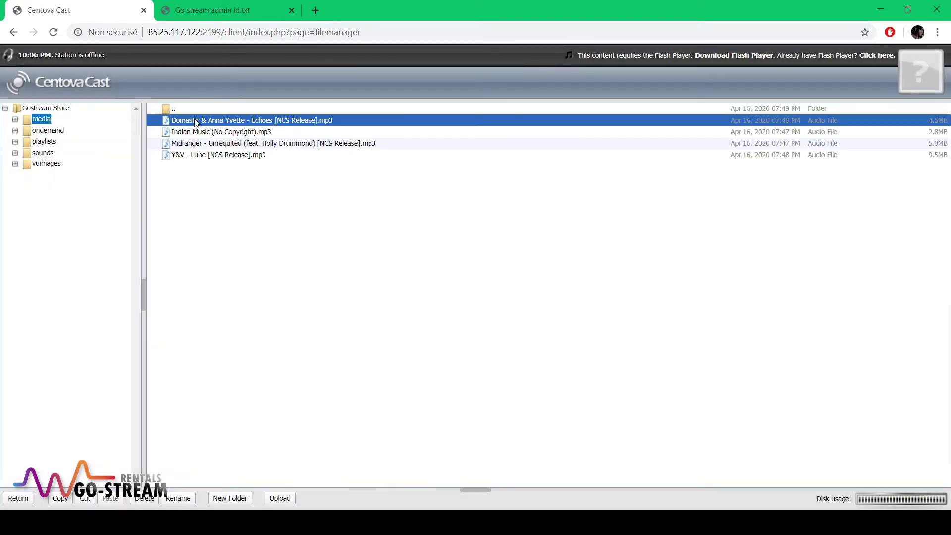
left_click(196, 155)
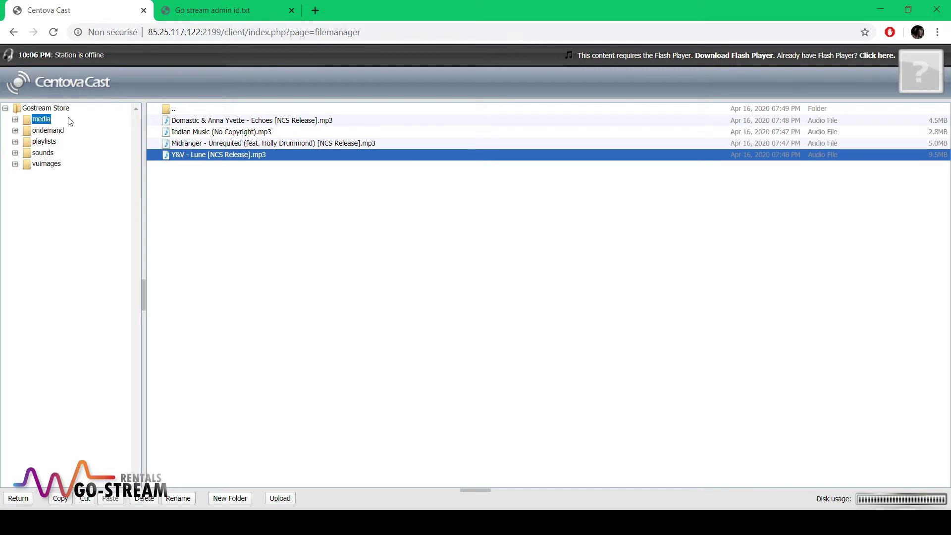
left_click(211, 123)
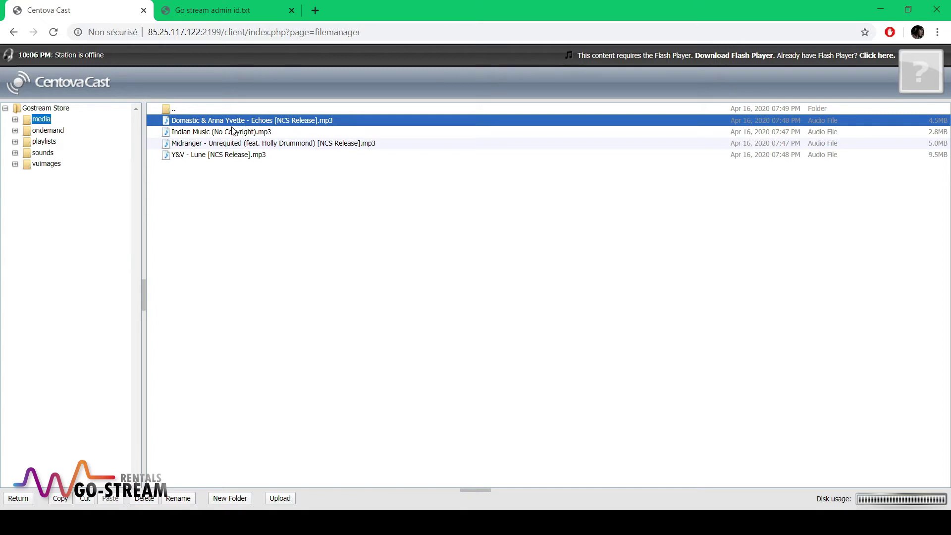
left_click(227, 133)
left_click(251, 144)
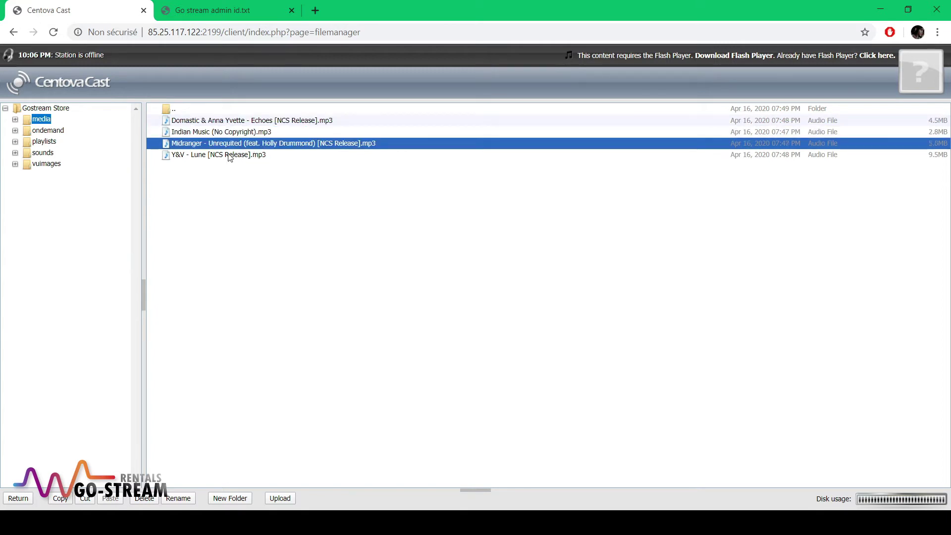
left_click(231, 156)
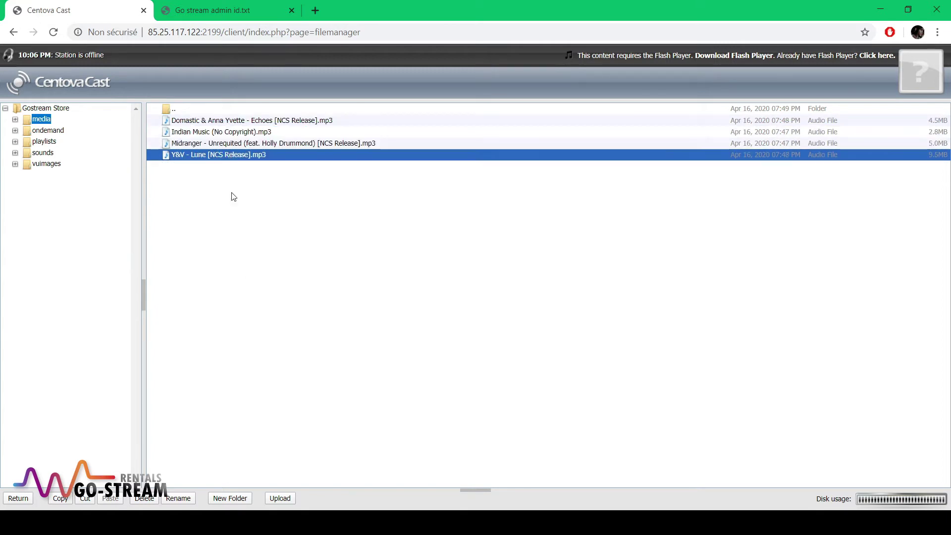
Step: Go to the Media Library and select the empty Standard Rotation playlist
left_click(18, 498)
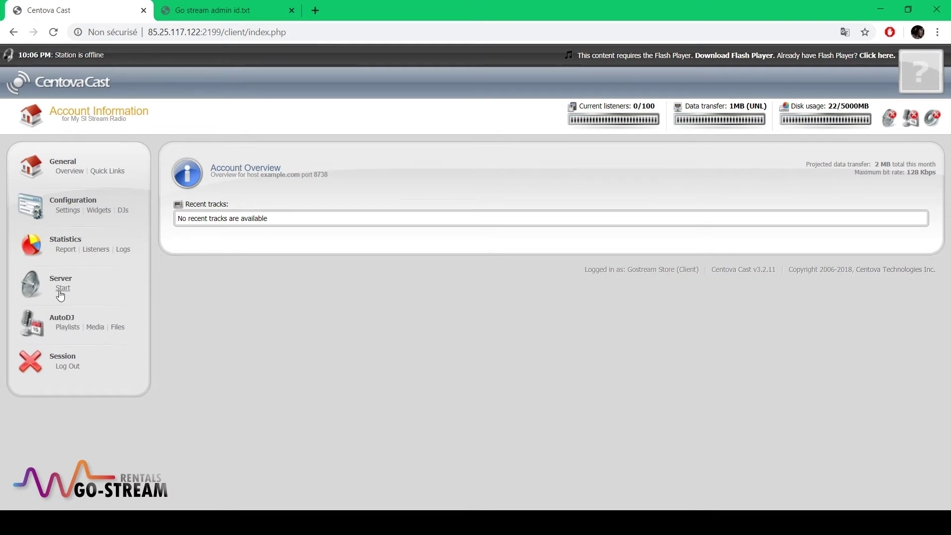
left_click(96, 326)
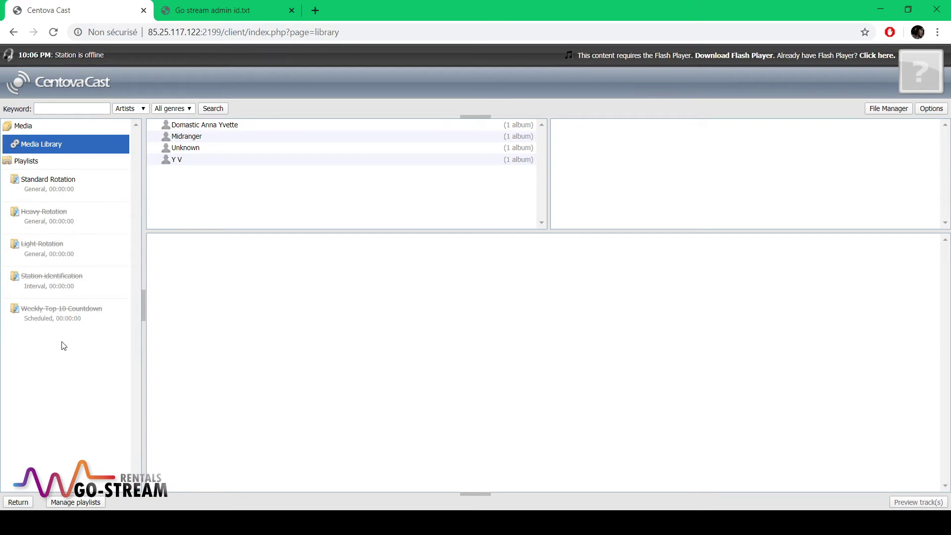
left_click(86, 183)
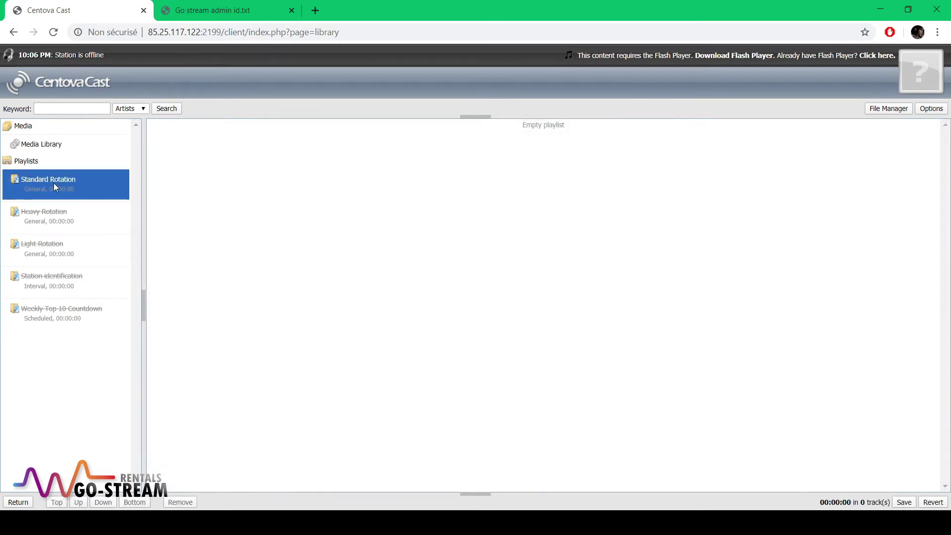
left_click(30, 162)
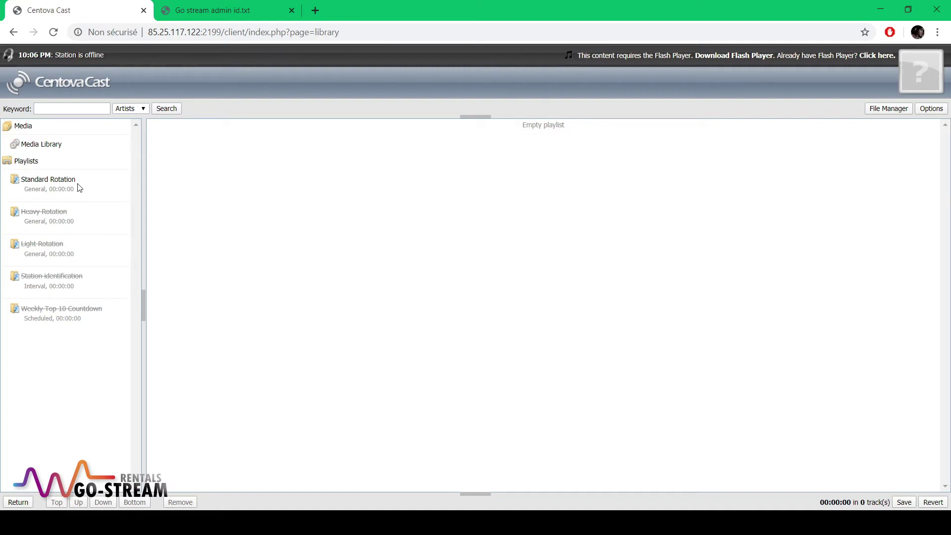
left_click(62, 189)
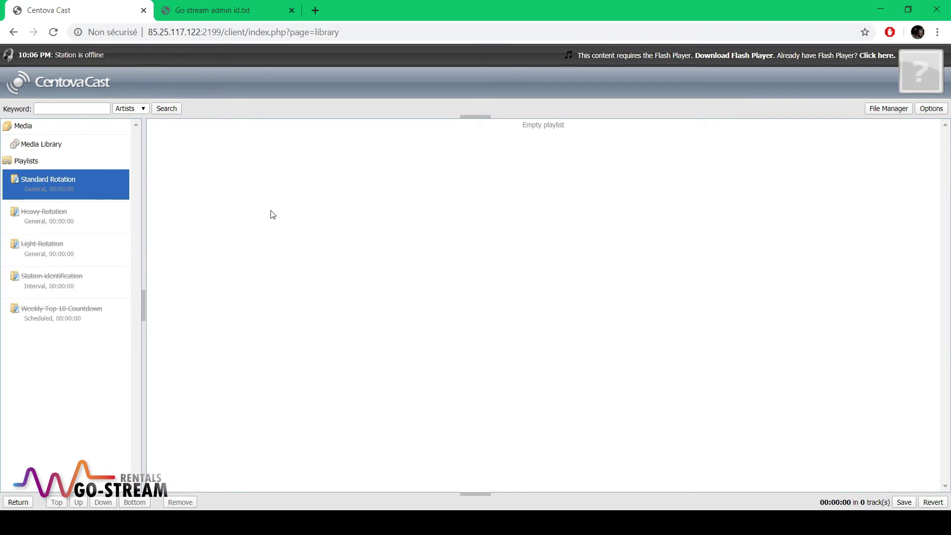
Step: Add Echoes and Unrequited (feat. Holly Drummond) from the library to Standard Rotation
left_click(40, 143)
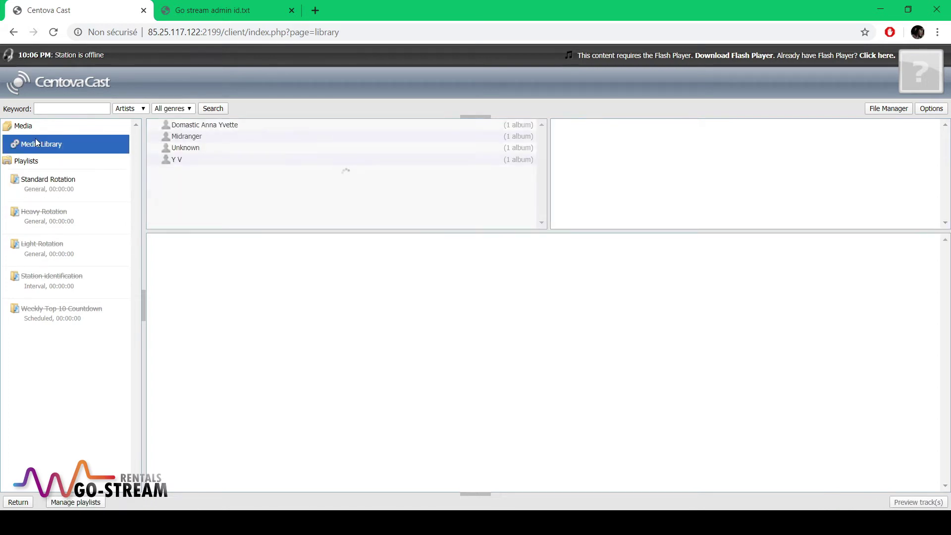
left_click(208, 125)
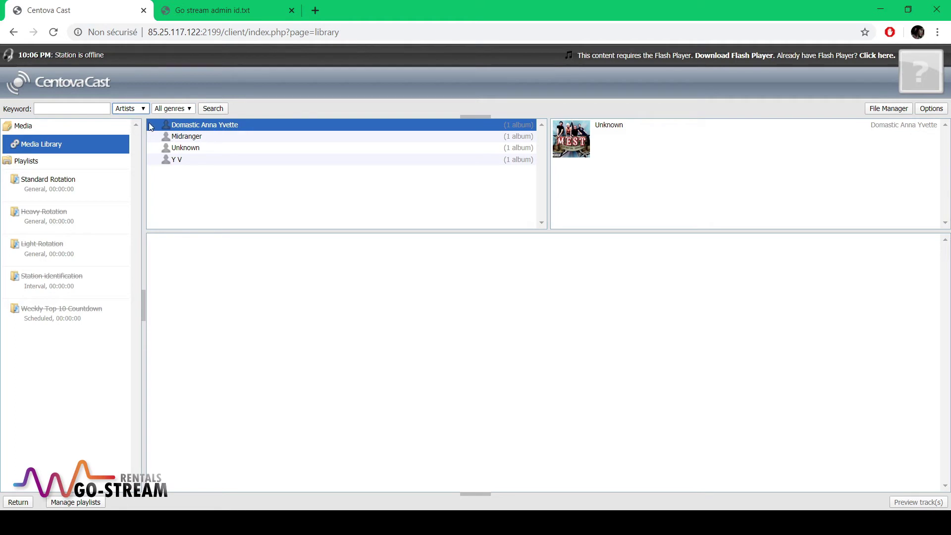
left_click(119, 139)
left_click(584, 150)
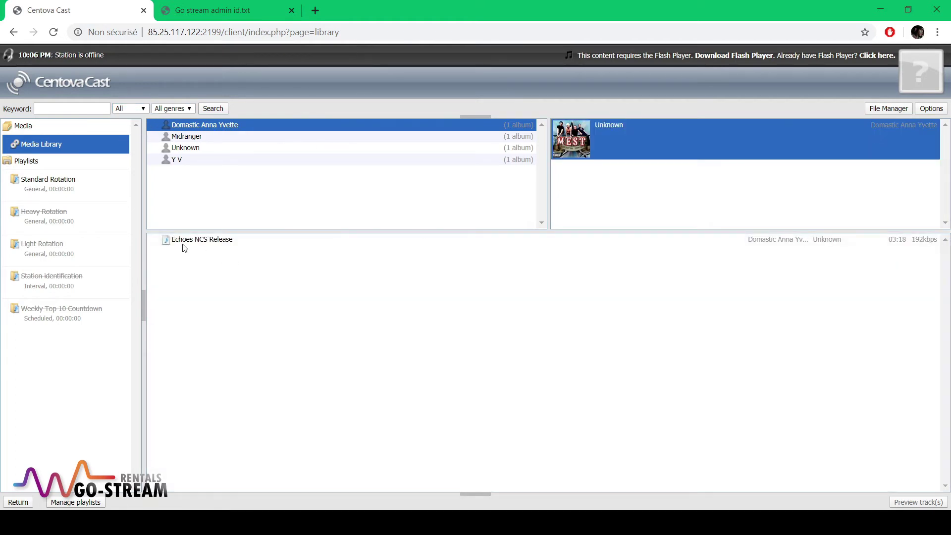
left_click_drag(172, 239, 55, 185)
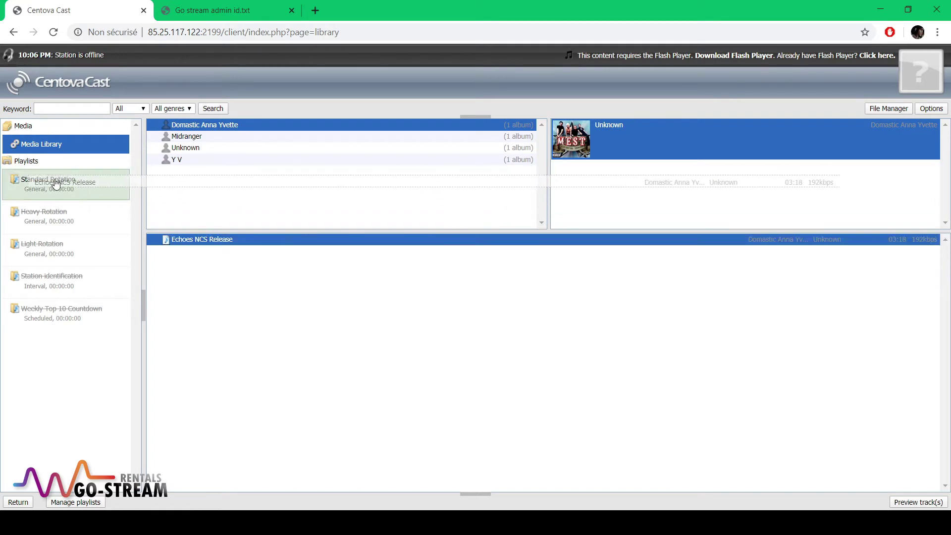
left_click(186, 136)
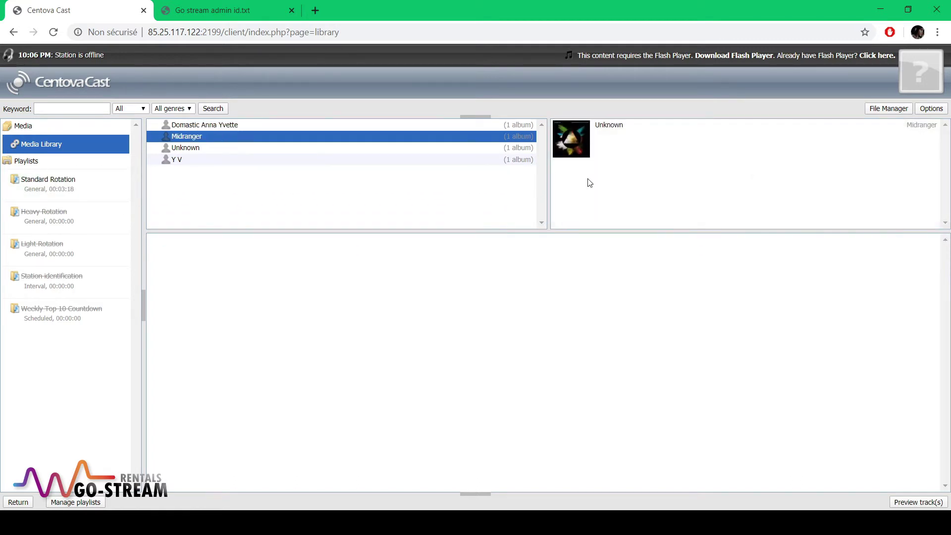
left_click(601, 149)
left_click_drag(223, 238, 89, 187)
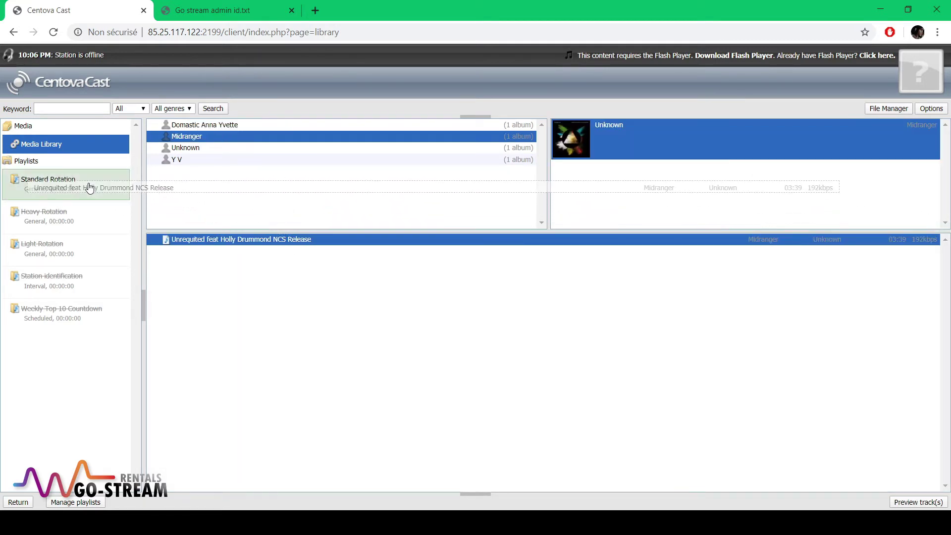
Step: Add Indian Music and Lune to Standard Rotation, then view Station identification
left_click(202, 147)
left_click(570, 141)
left_click_drag(223, 239, 61, 188)
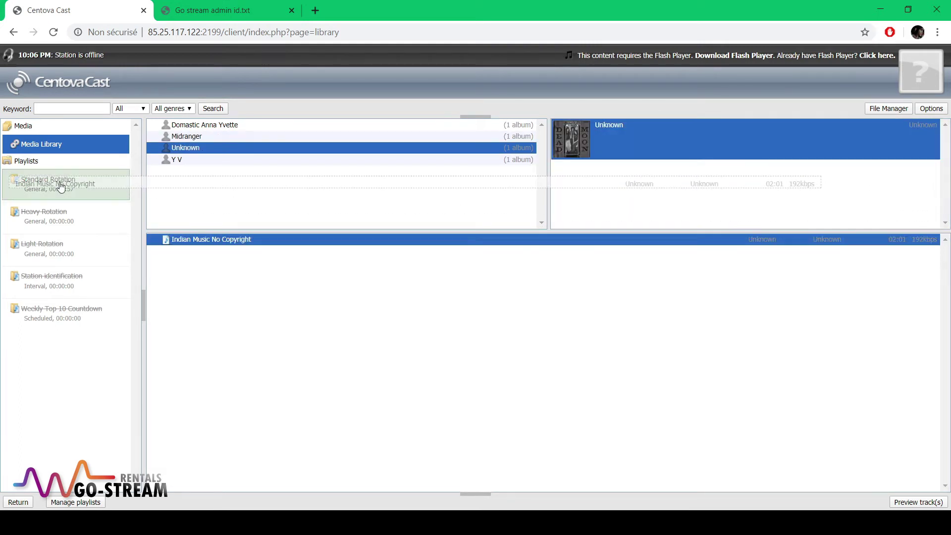
left_click(212, 159)
left_click(571, 141)
left_click_drag(198, 239, 62, 192)
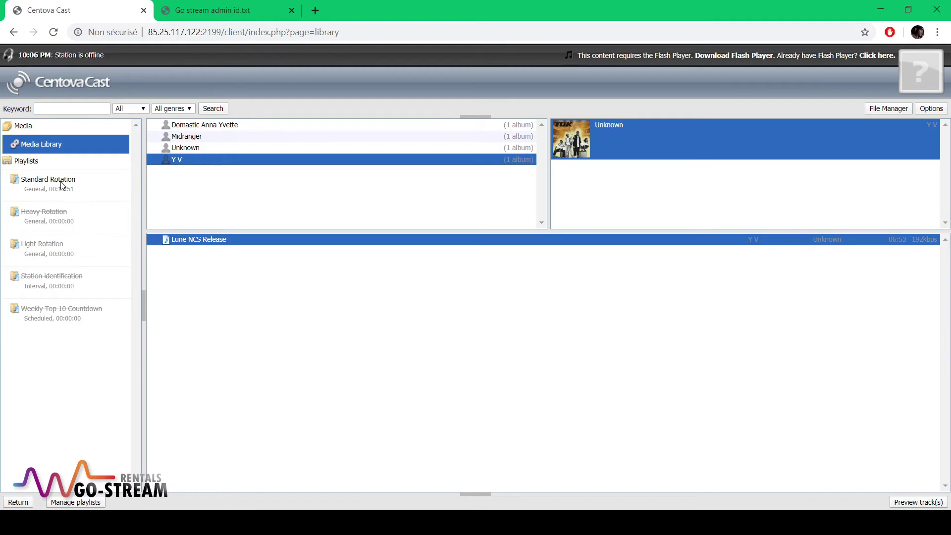
left_click(46, 281)
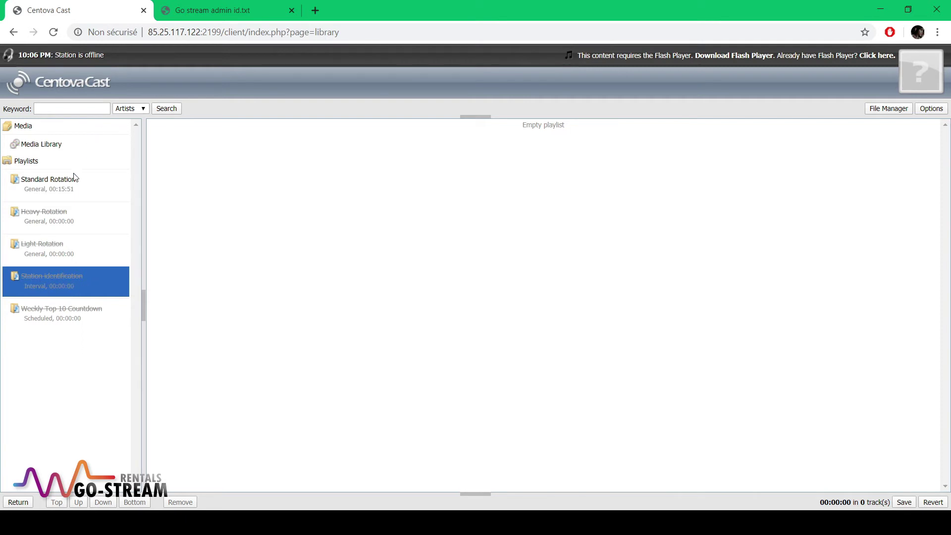
Step: Save the four-track, 15:51 Standard Rotation playlist and return to the overview
left_click(59, 183)
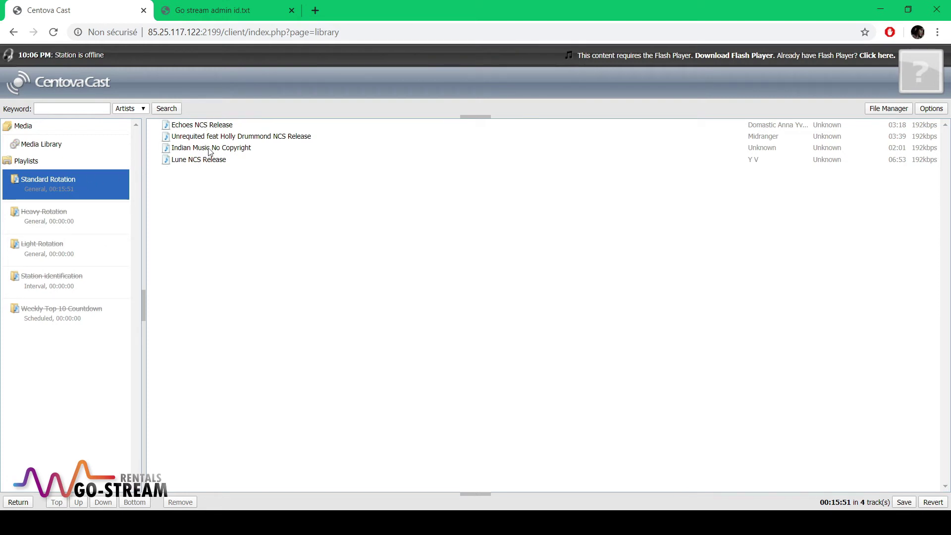
left_click(904, 502)
left_click(19, 503)
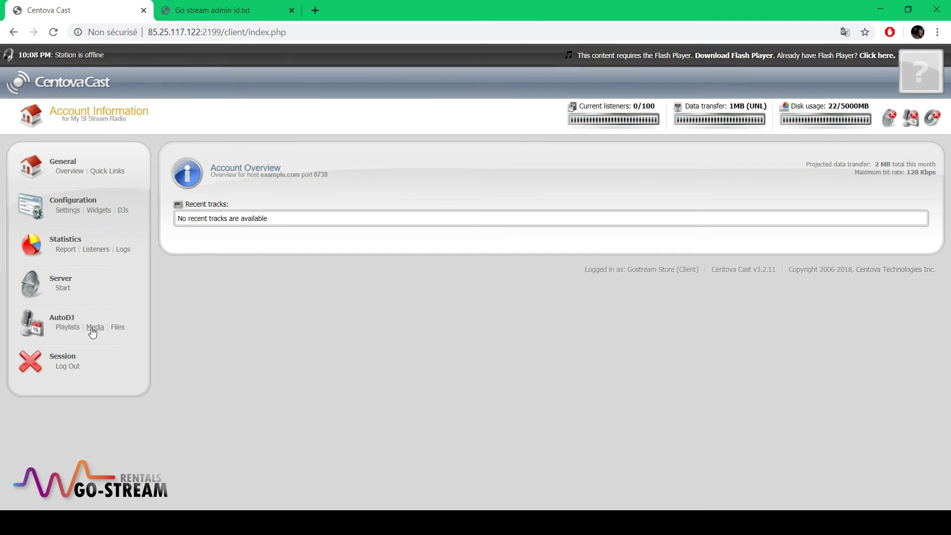
Step: Open Standard Rotation's settings from the AutoDJ playlist management page
left_click(68, 327)
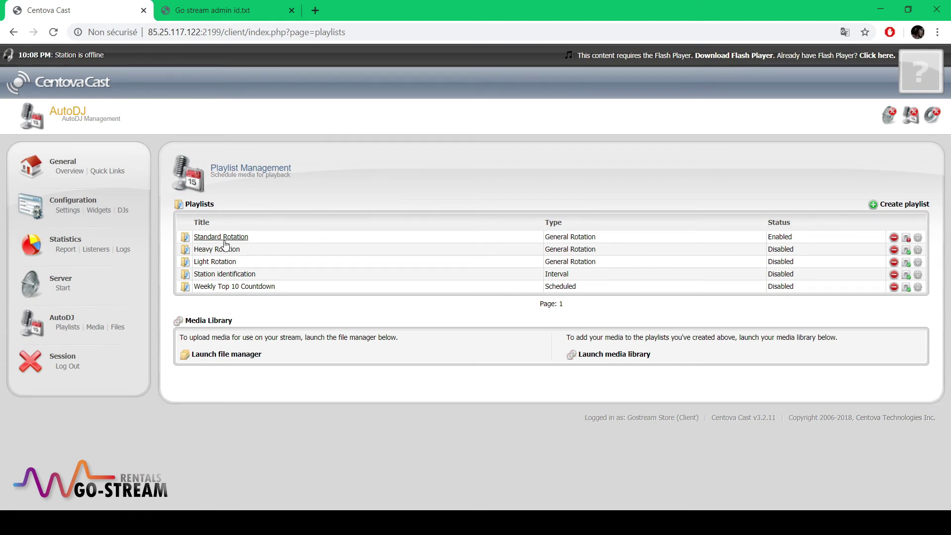
left_click(918, 238)
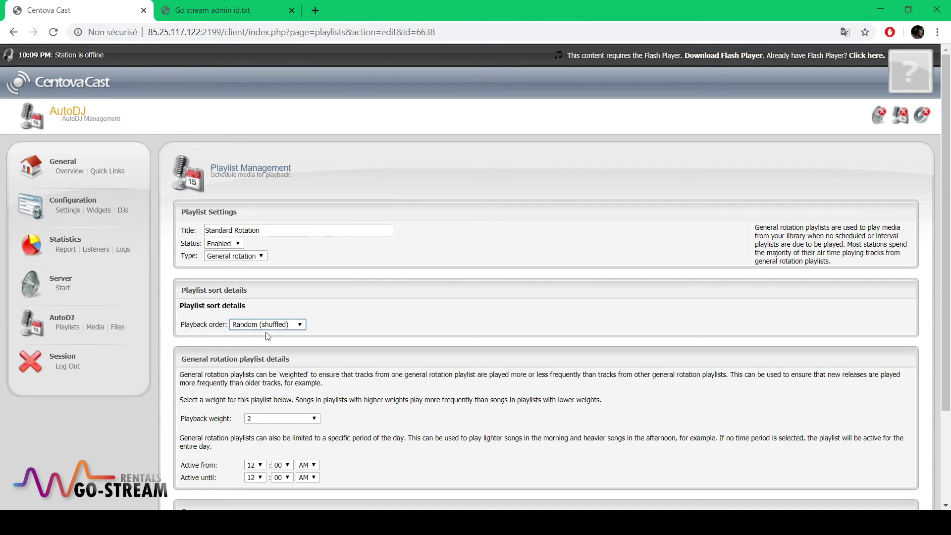
scroll(375, 374, "down", 3)
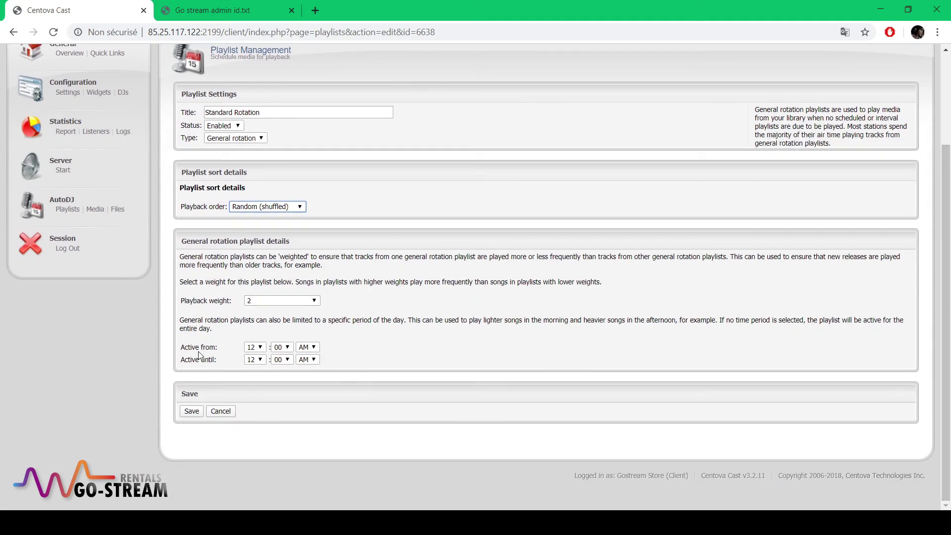
Step: Save Standard Rotation's settings, keeping it enabled with random shuffled order
left_click_drag(189, 347, 215, 348)
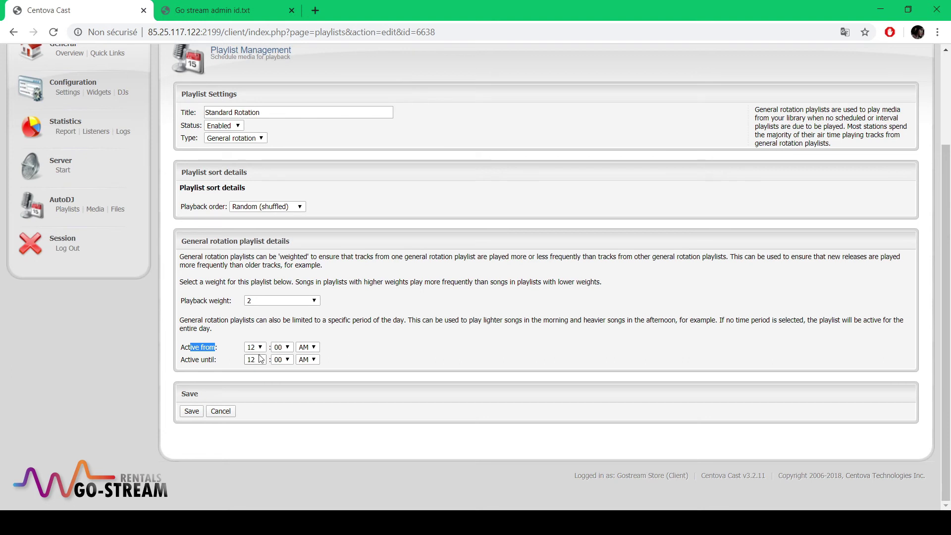
left_click(232, 349)
scroll(535, 301, "up", 1)
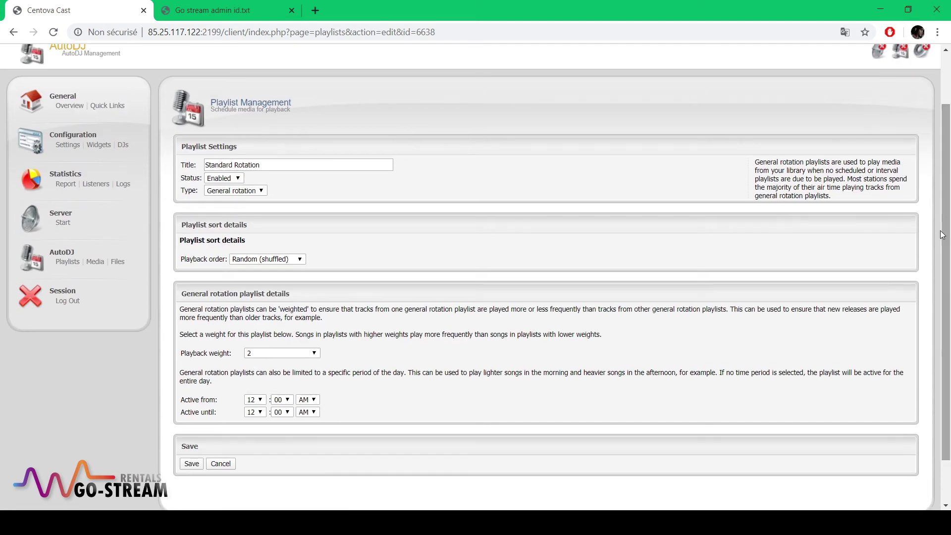
left_click(190, 463)
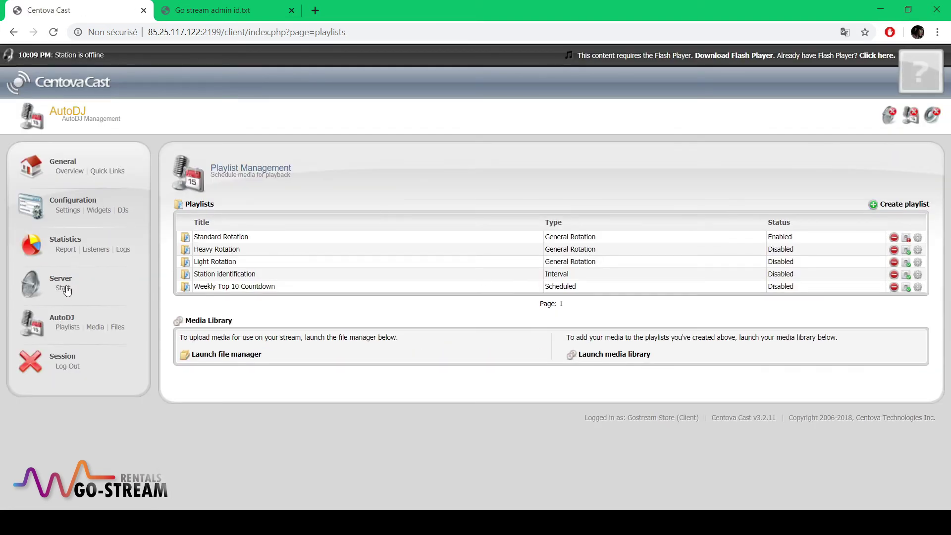
Step: Start the streaming server and check the overview listing Indian Music as a recent track
left_click(64, 289)
left_click(59, 172)
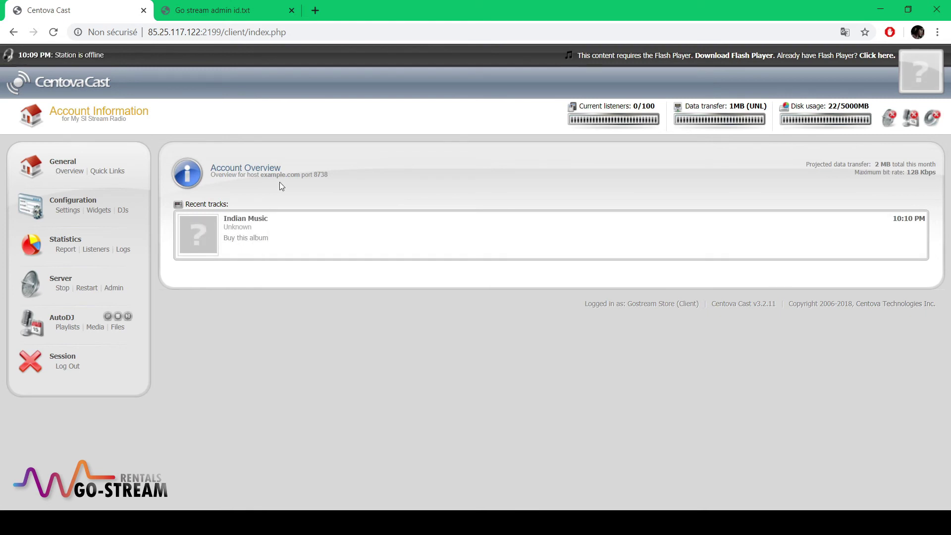
Step: Play the 128 kbps SHOUTcast stream of Indian Music briefly, then pause it
left_click(114, 290)
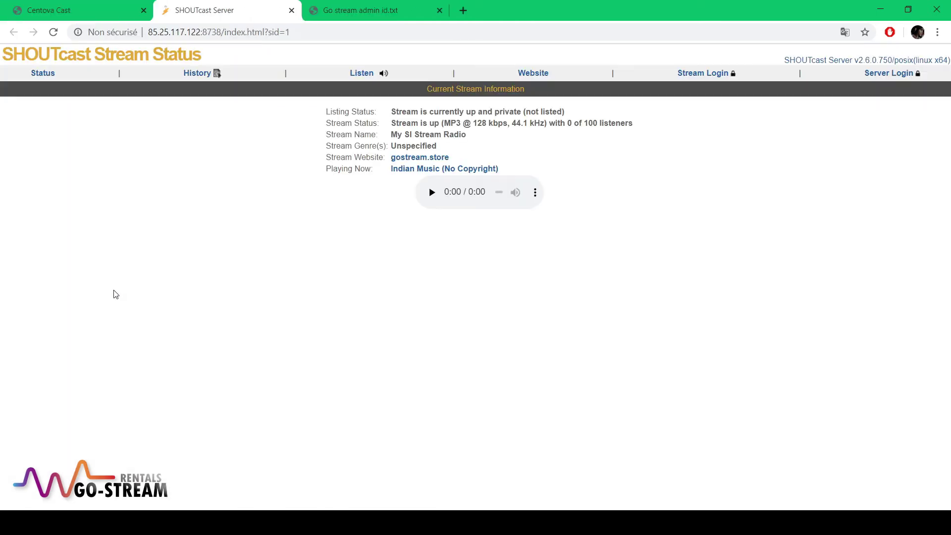
left_click(428, 193)
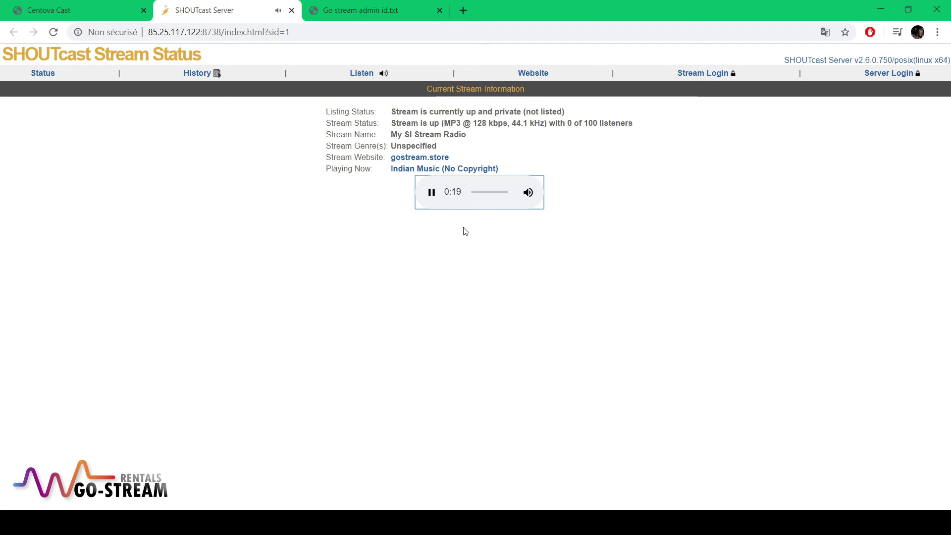
left_click(432, 193)
left_click(73, 10)
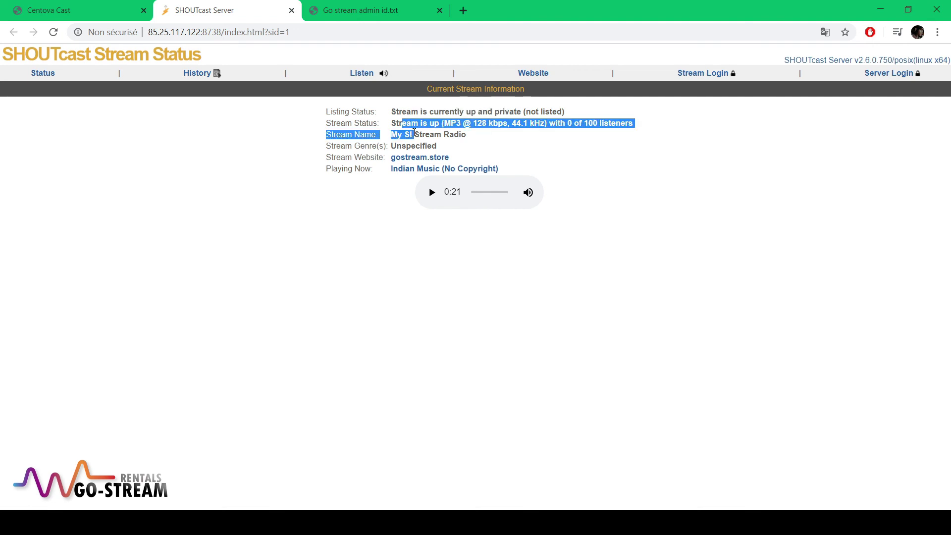
left_click(461, 141)
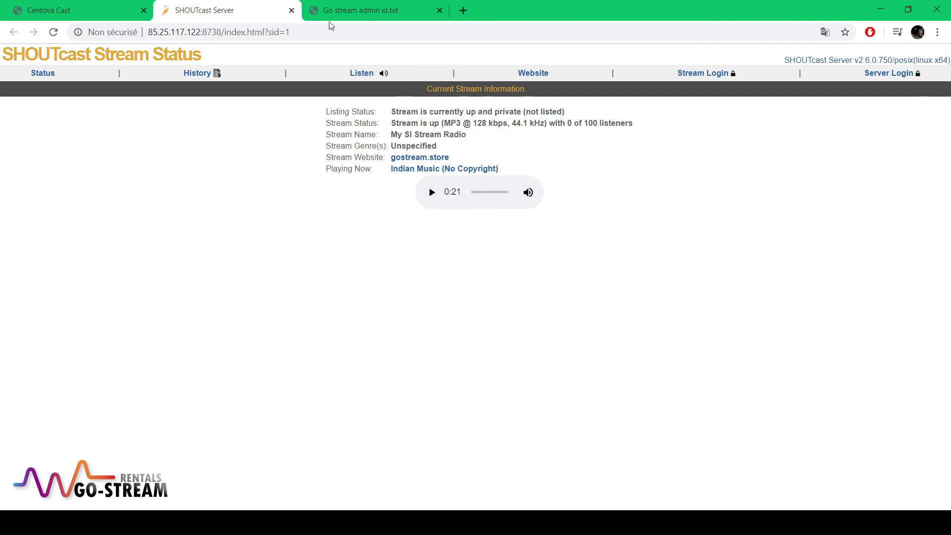
Step: Return to the Centova Cast tab and confirm Midranger's 'Unrequited' is now playing above Indian Music
left_click(75, 9)
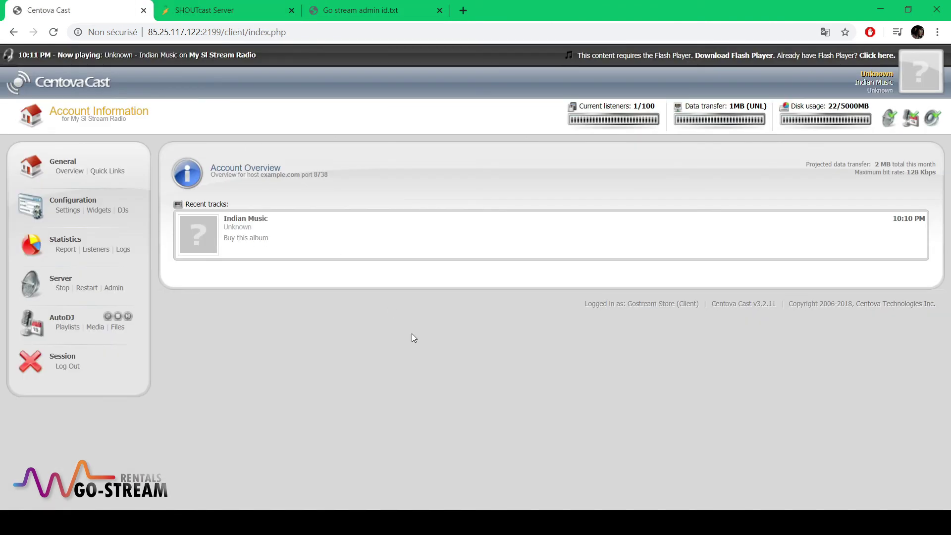